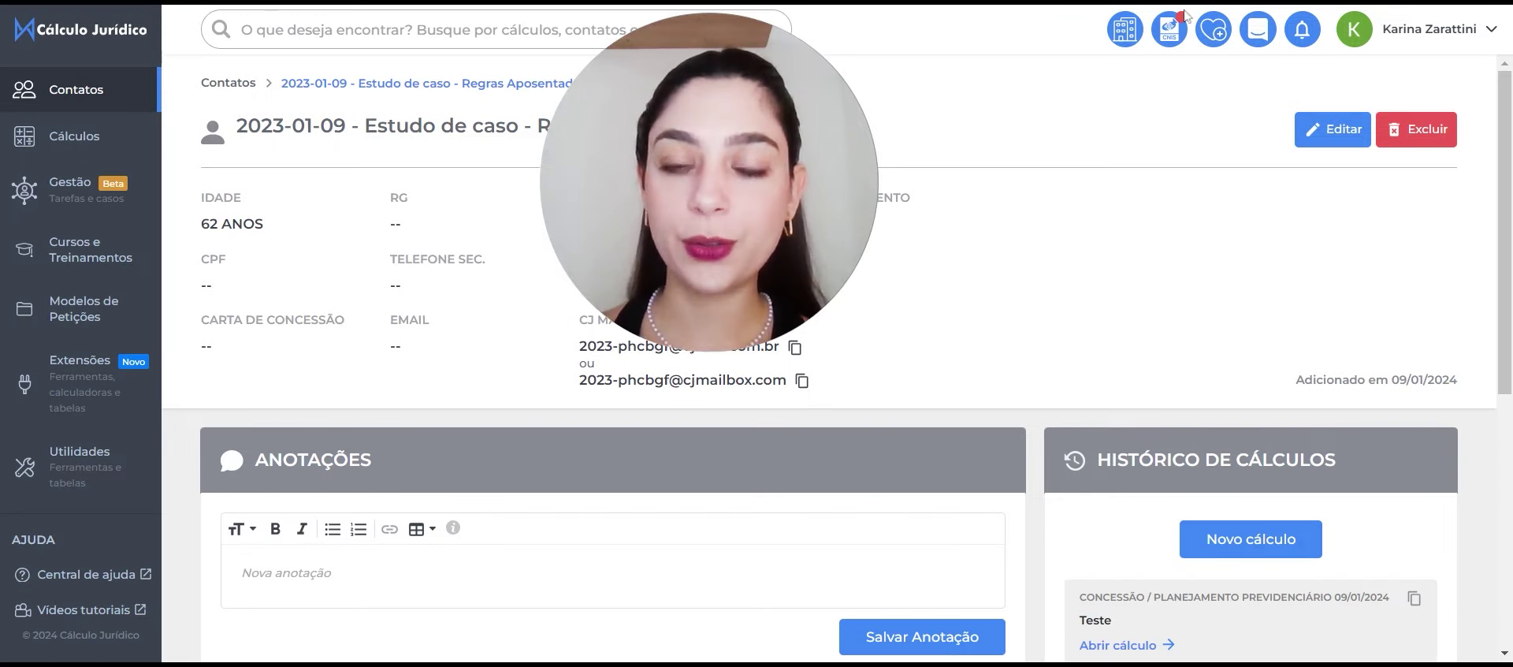
Start a new Concessão / Planejamento Previdenciário calculation for the open contact, filtering the calculation types by Previdenciário.
click(1276, 550)
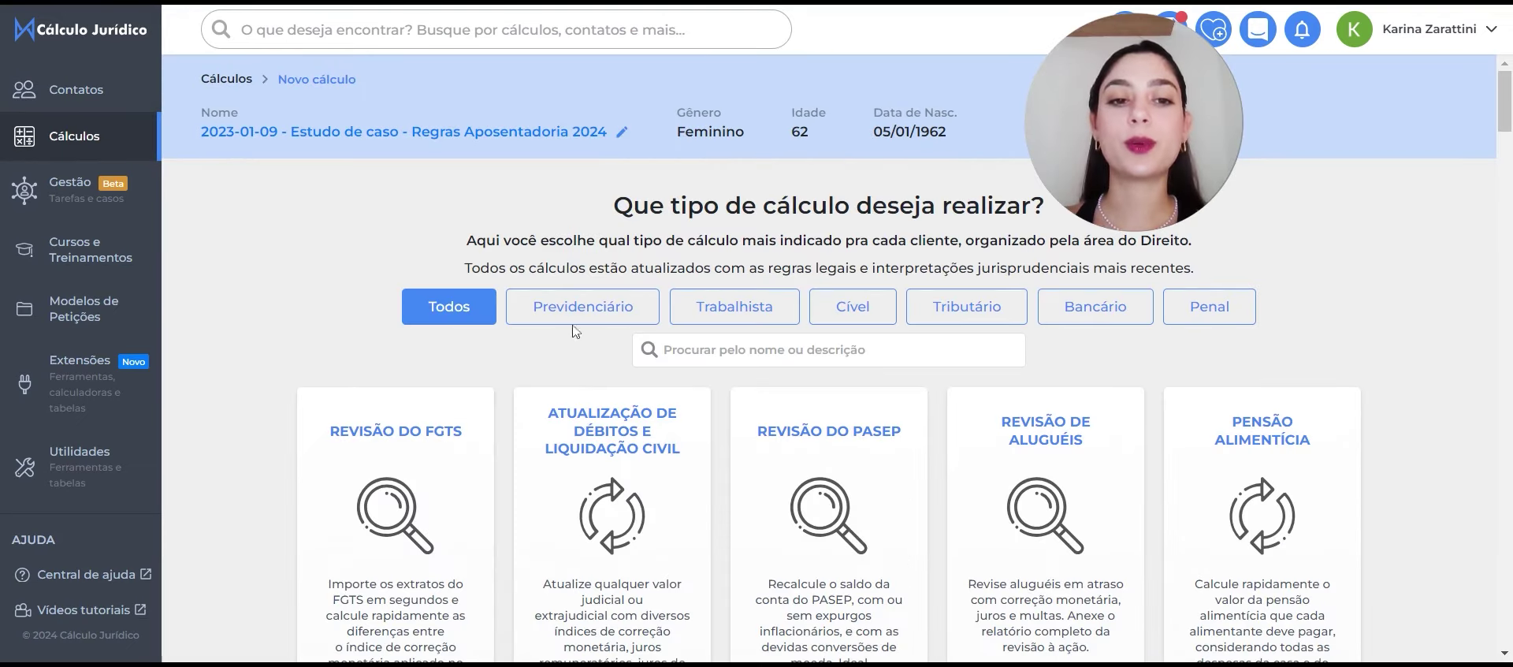
click(595, 317)
scroll(595, 318, down, 1)
scroll(595, 317, down, 6)
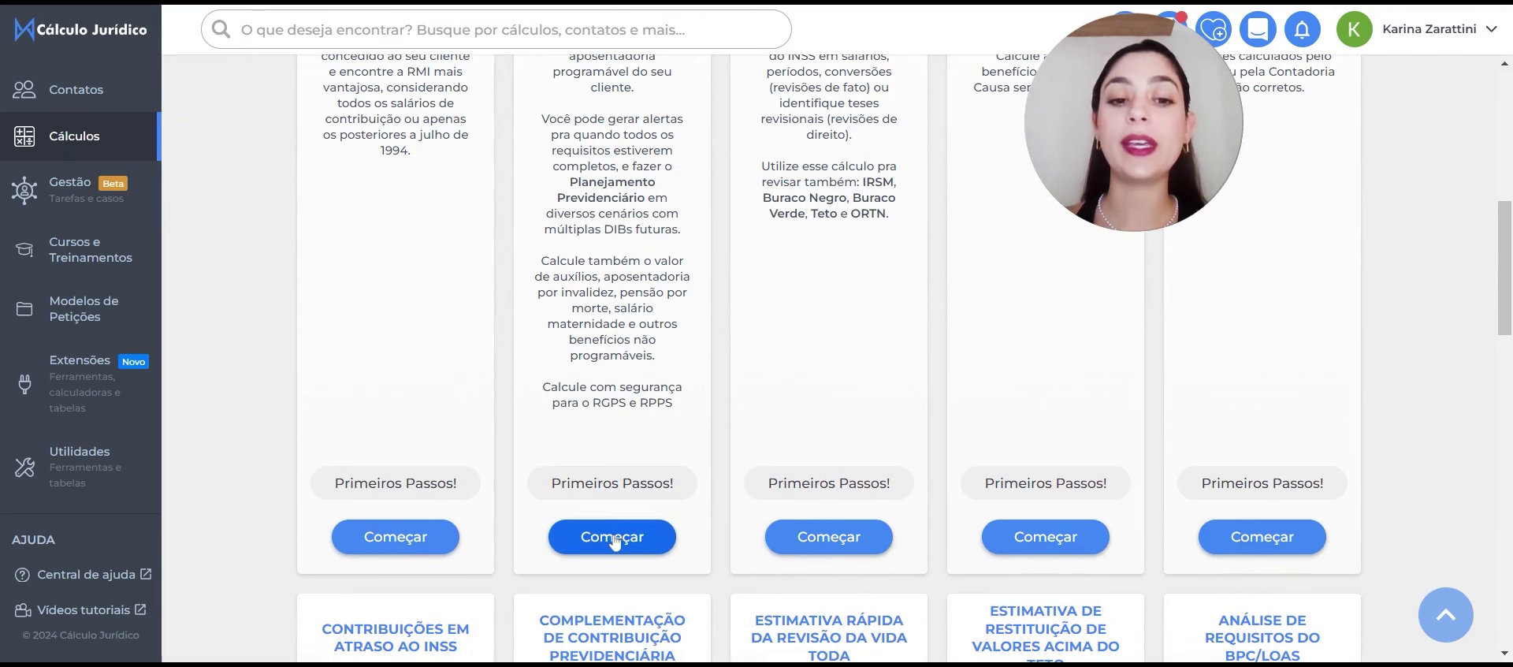
click(613, 539)
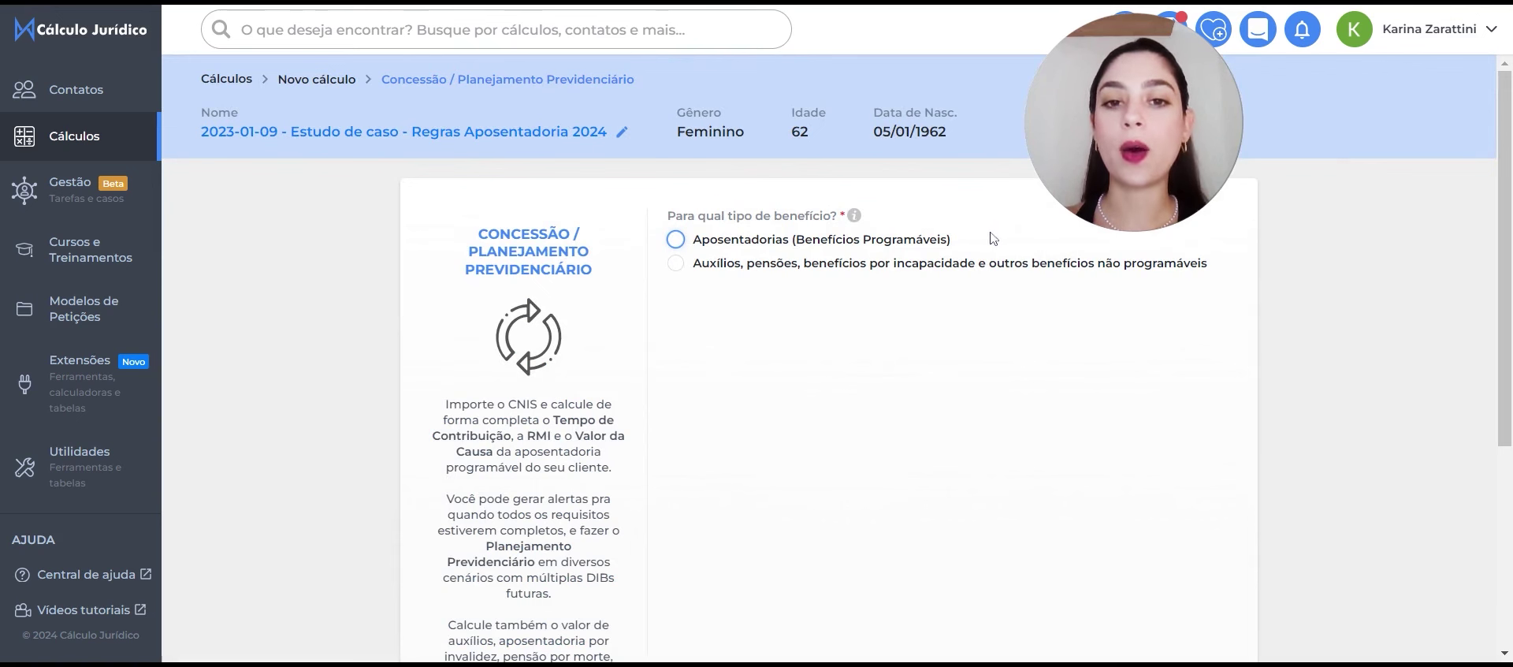
Choose Aposentadorias (Benefícios Programáveis), name the calculation "2024-01 - Aposentadoria", and generate it with the default RGPS options.
click(811, 240)
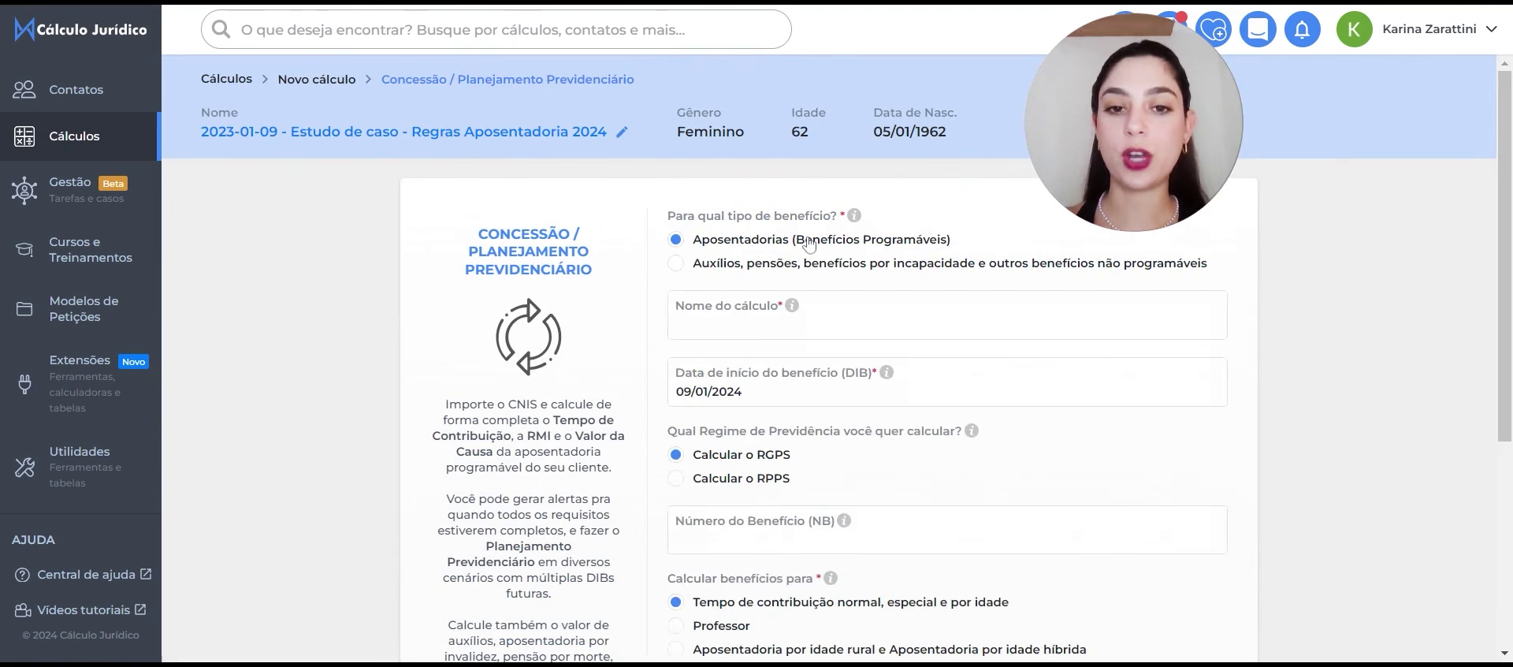
scroll(809, 245, down, 1)
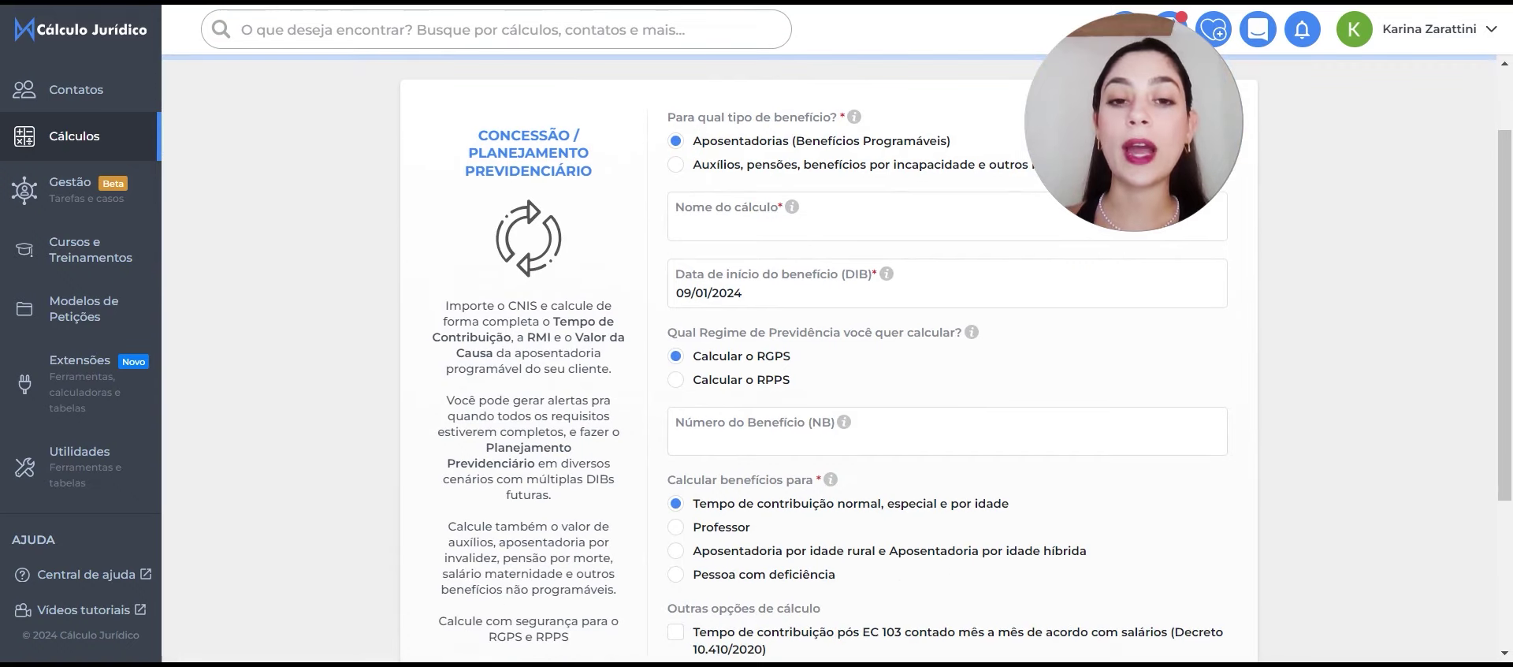
click(867, 226)
text(2024-01 - Aposentadoria)
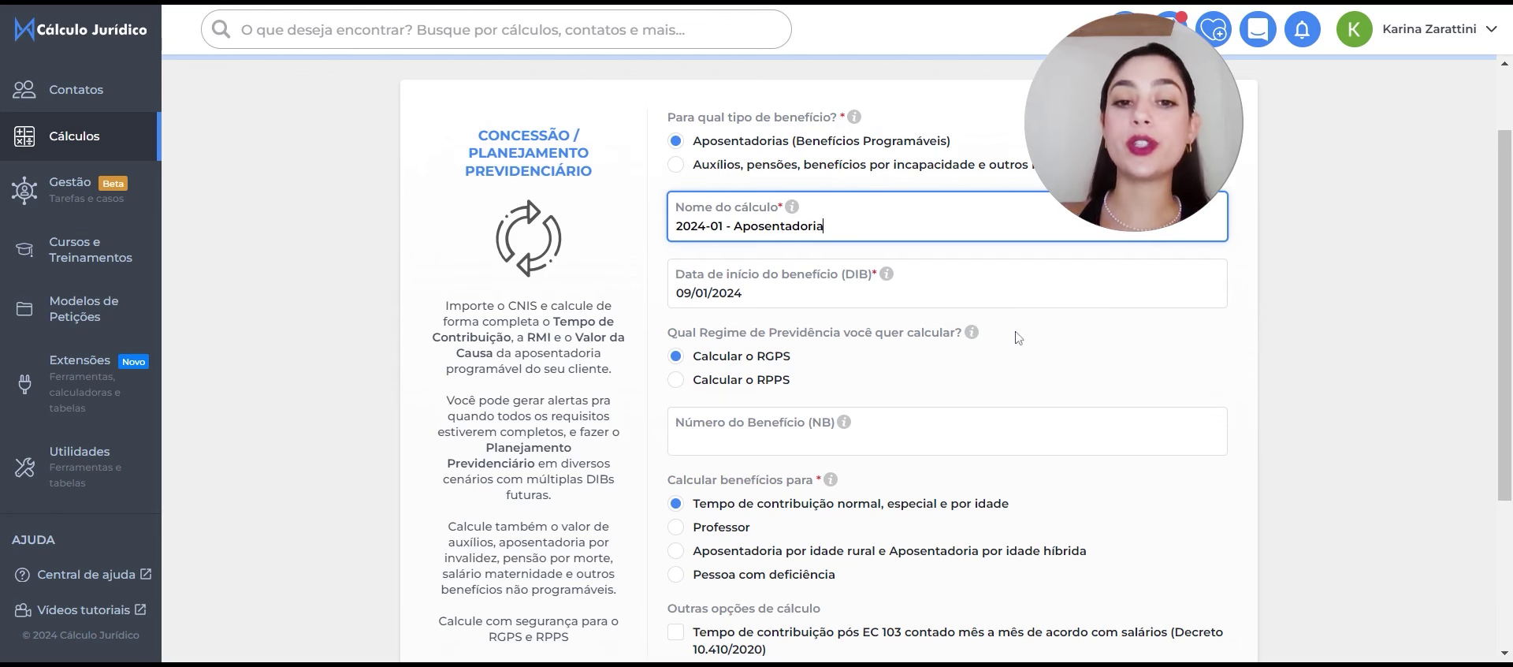
scroll(1013, 337, down, 3)
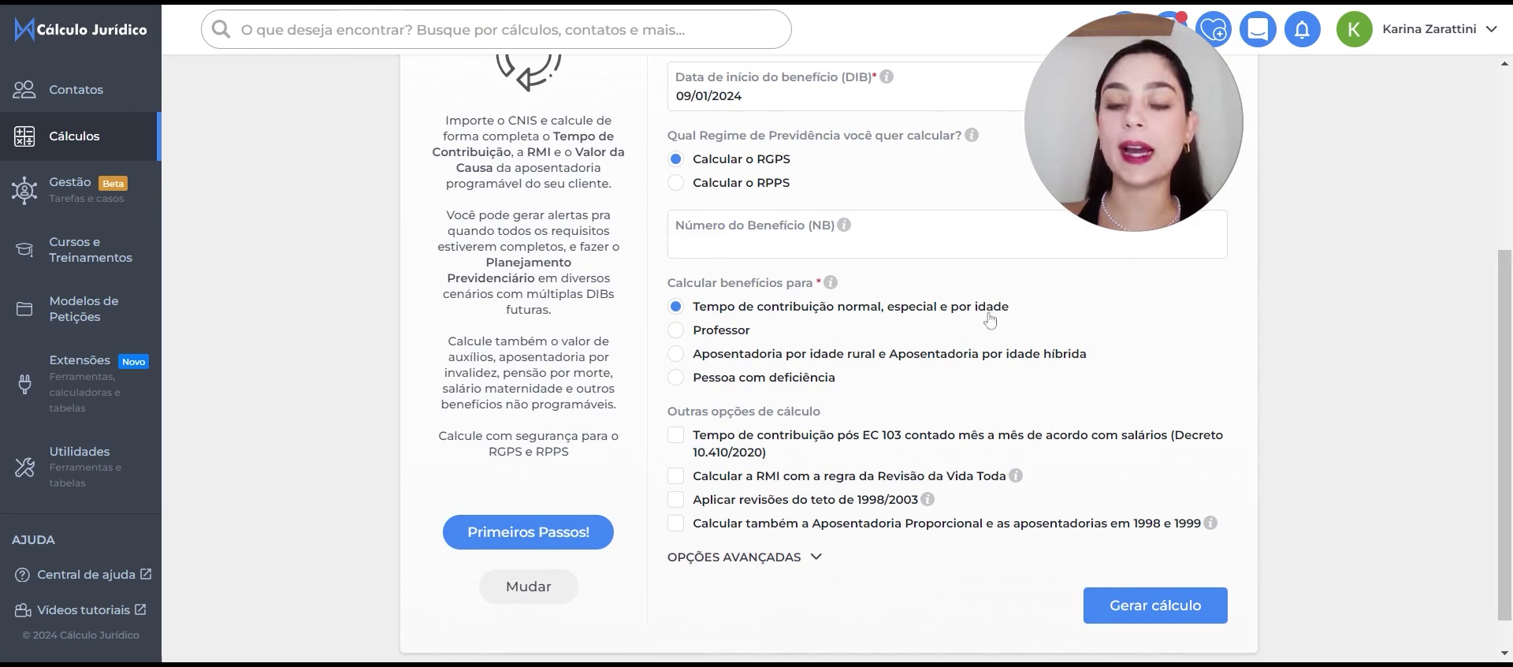
click(1144, 607)
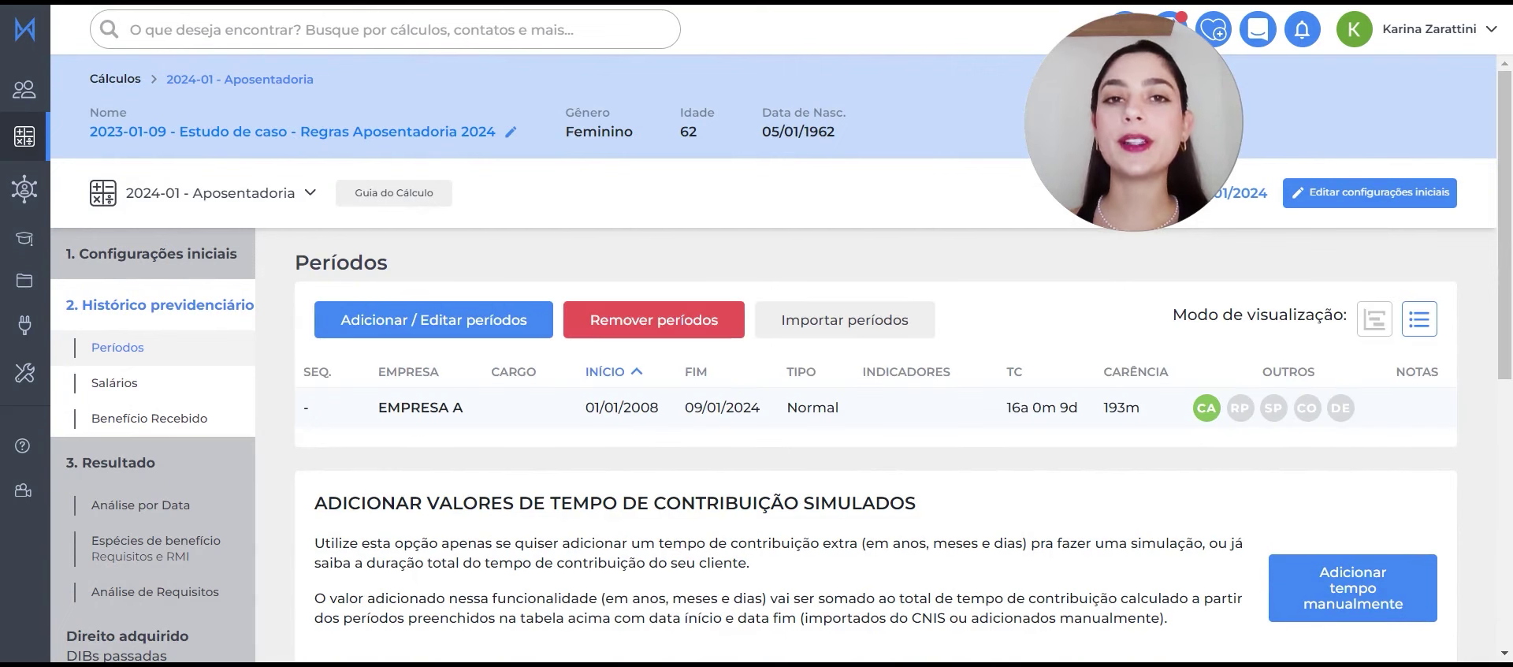
Open the analysis by benefit type and examine the requirements for Nova Regra and Aposentadoria por Idade.
click(155, 388)
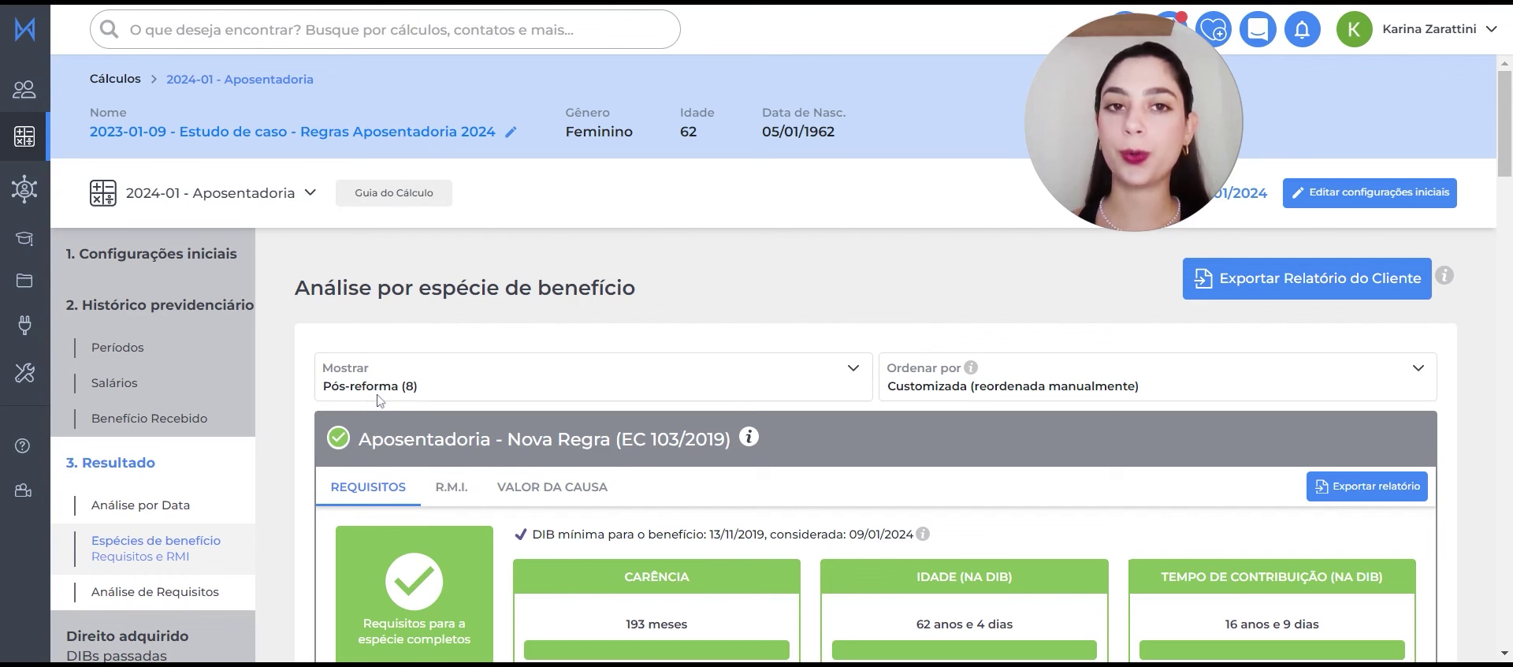
scroll(379, 399, down, 4)
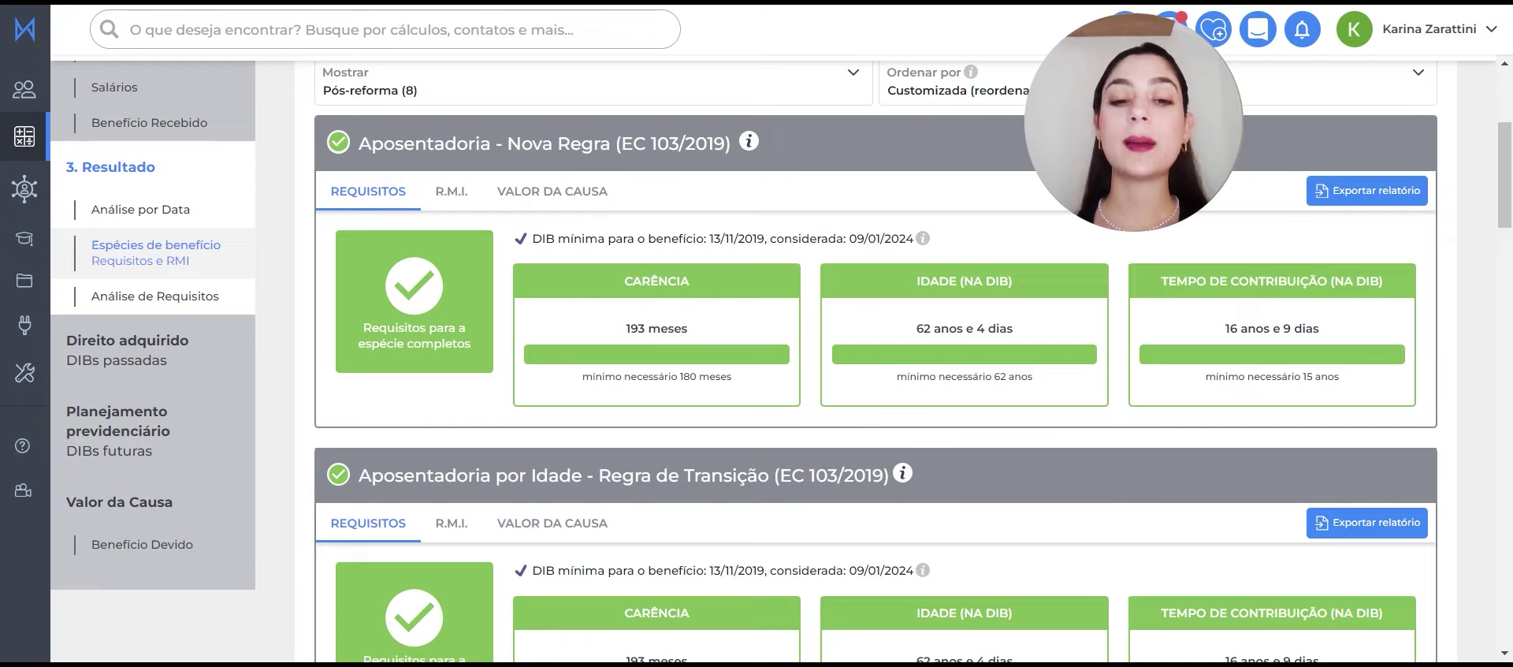
scroll(982, 255, down, 3)
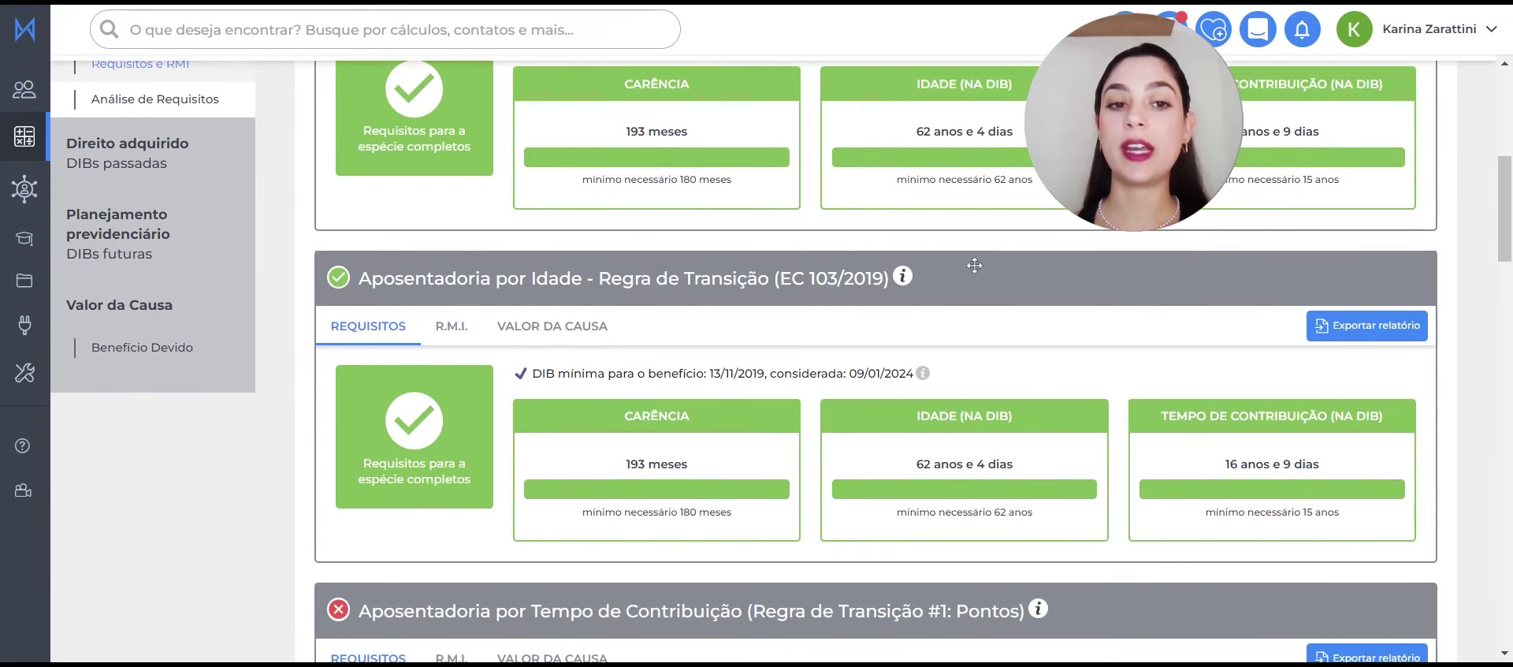
scroll(975, 267, down, 1)
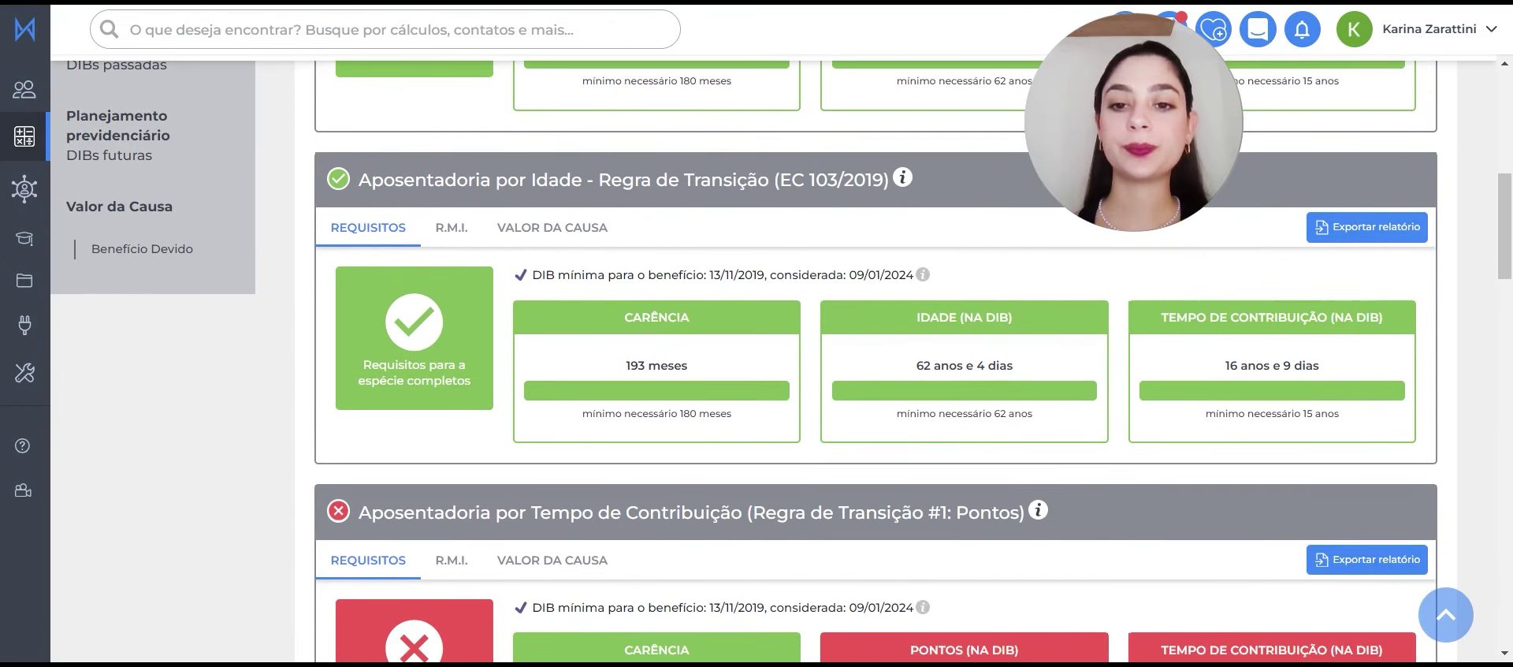
Examine the requirements for transition rules #1 (Pontos) and #2 (Idade Mínima Progressiva).
scroll(975, 267, down, 4)
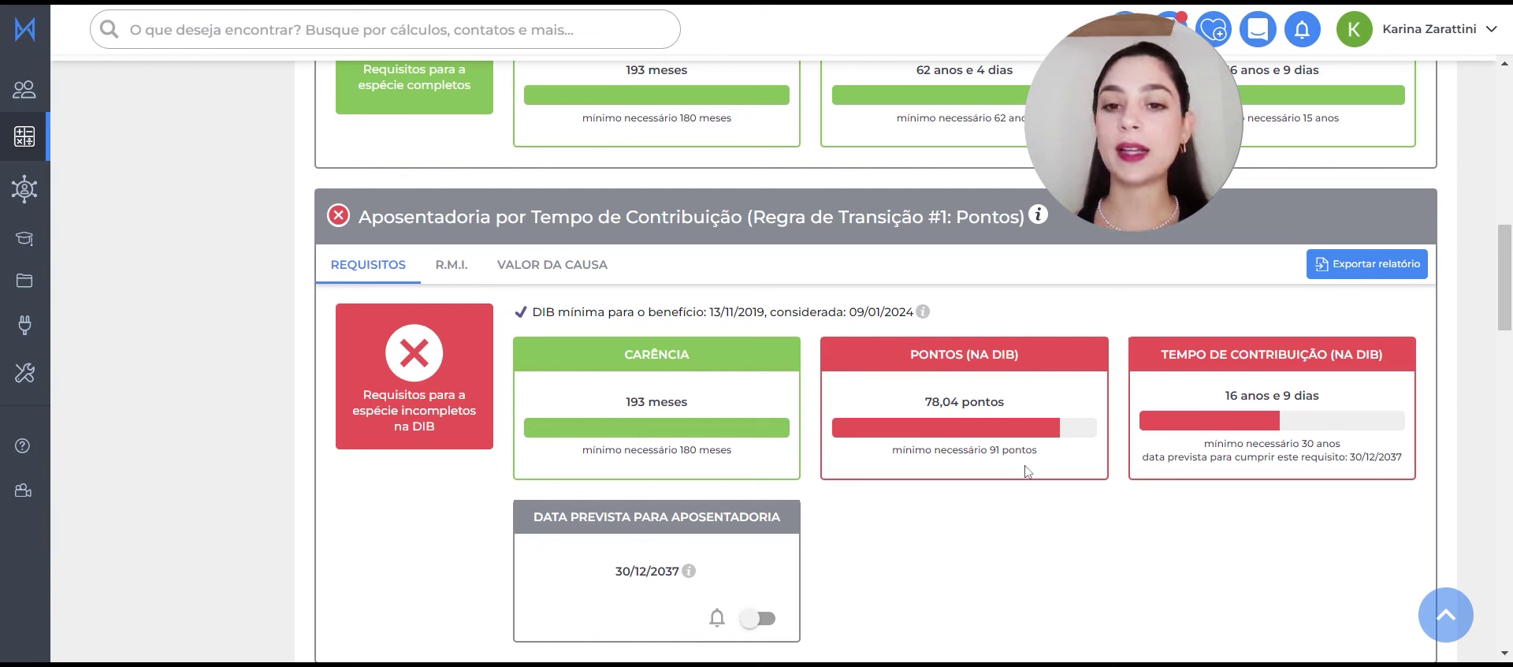
scroll(1027, 471, down, 6)
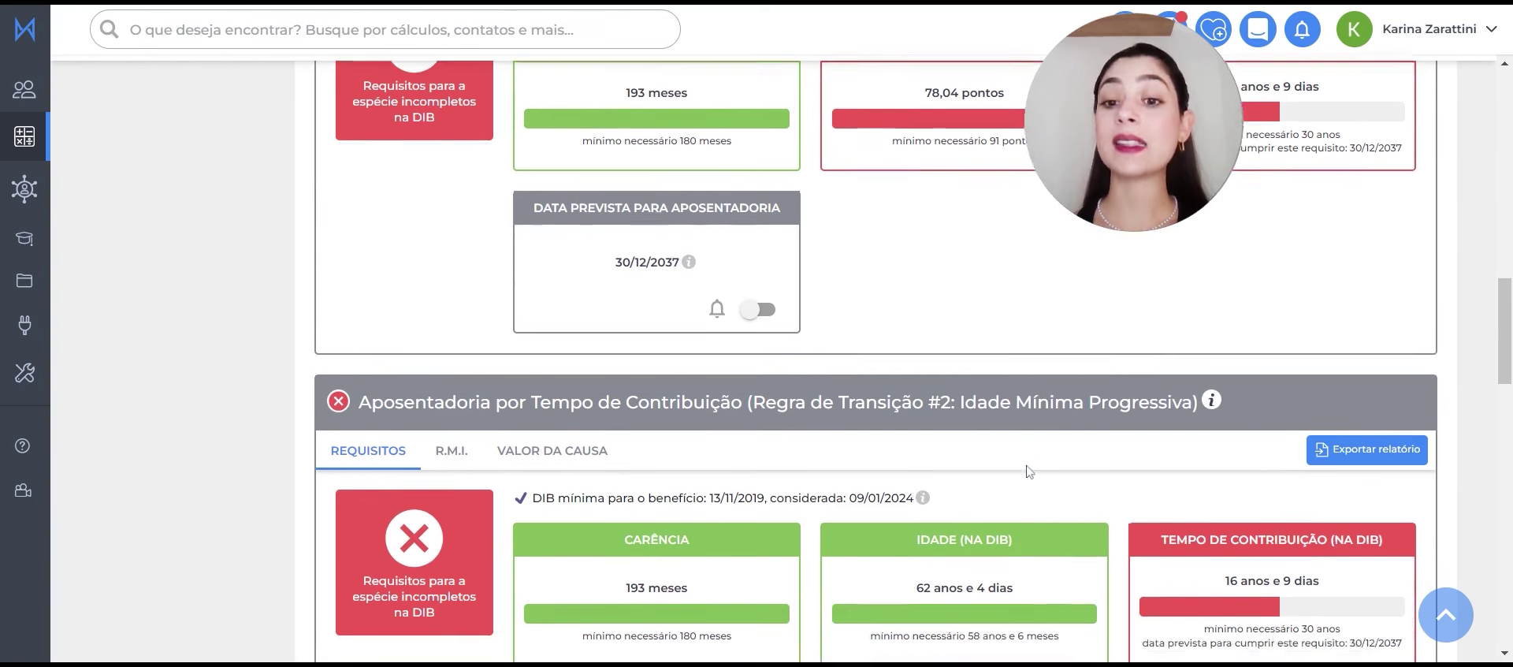
scroll(1027, 470, up, 1)
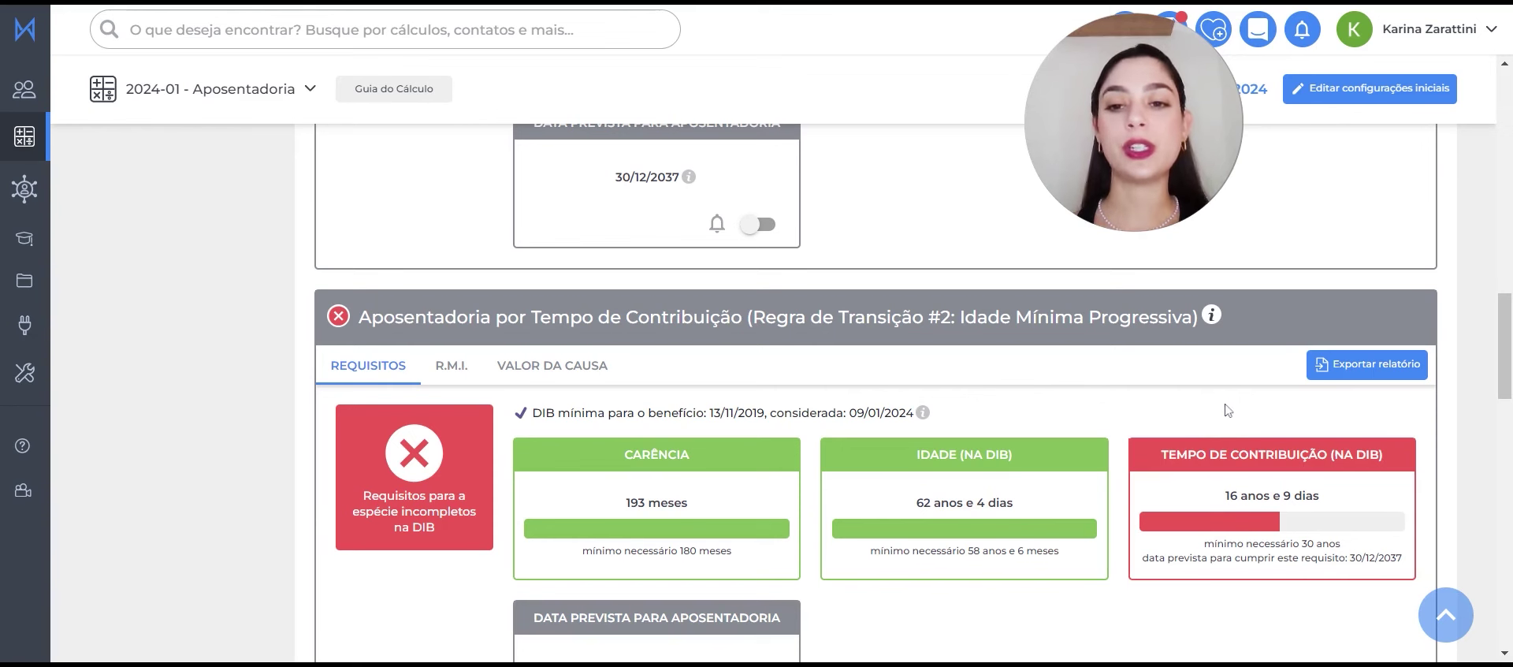
Examine the requirements for transition rules #3 and #4 (Pedágio 50% and 100%), highlighting the minimum DIB text of each.
scroll(1182, 406, down, 6)
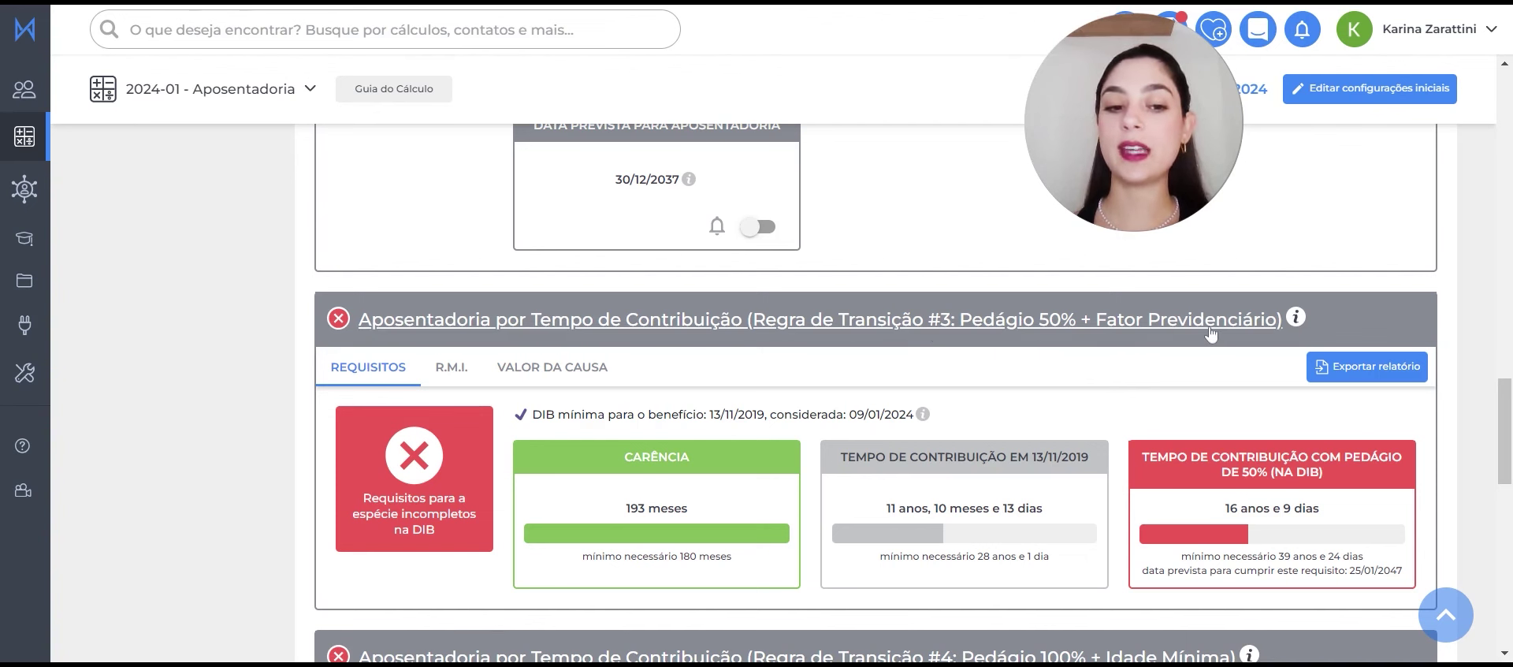
scroll(1211, 332, down, 1)
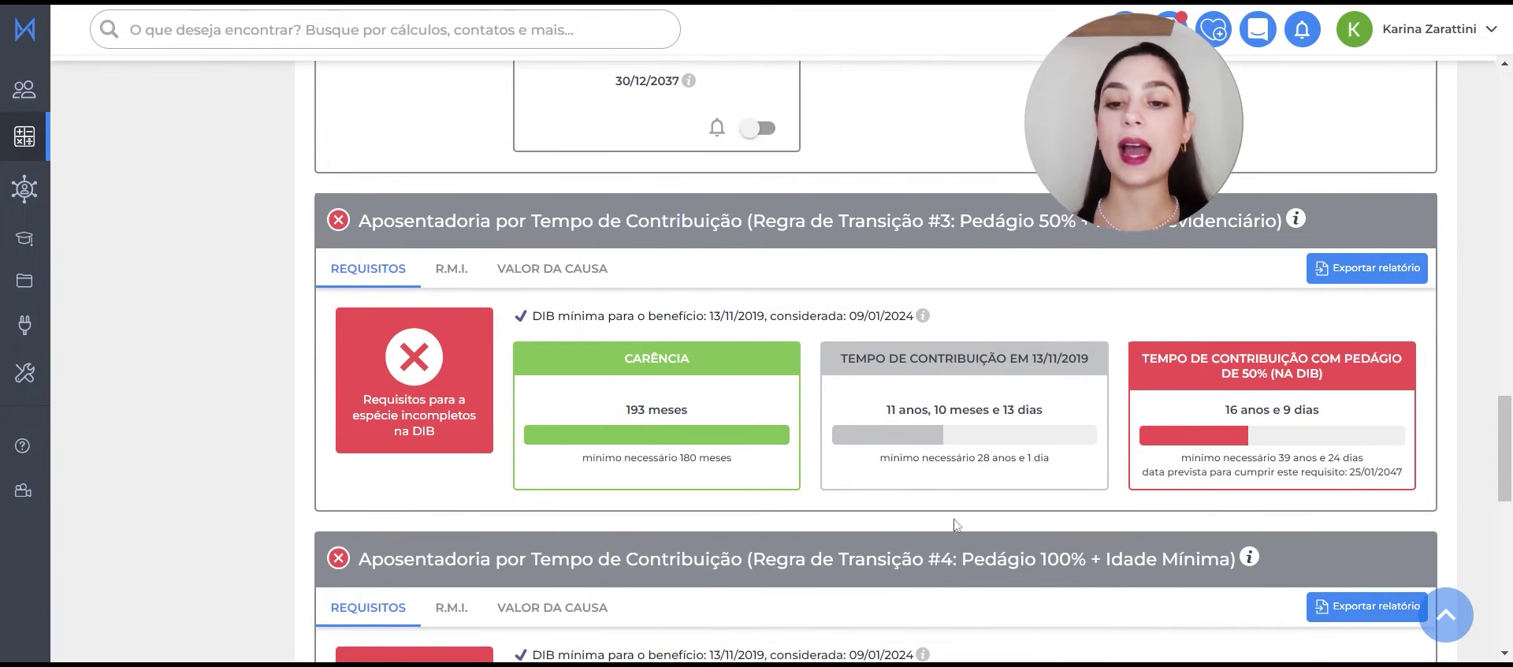
scroll(1165, 559, down, 1)
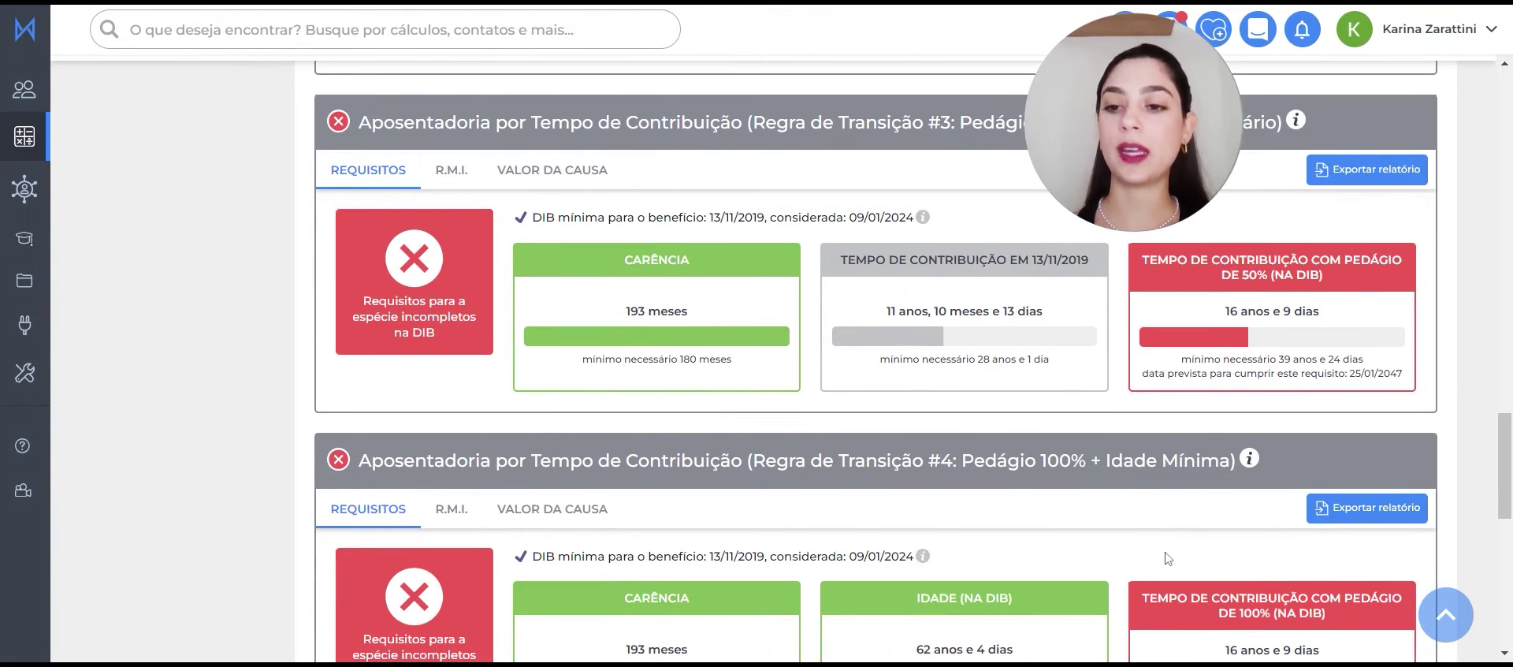
scroll(1168, 558, down, 1)
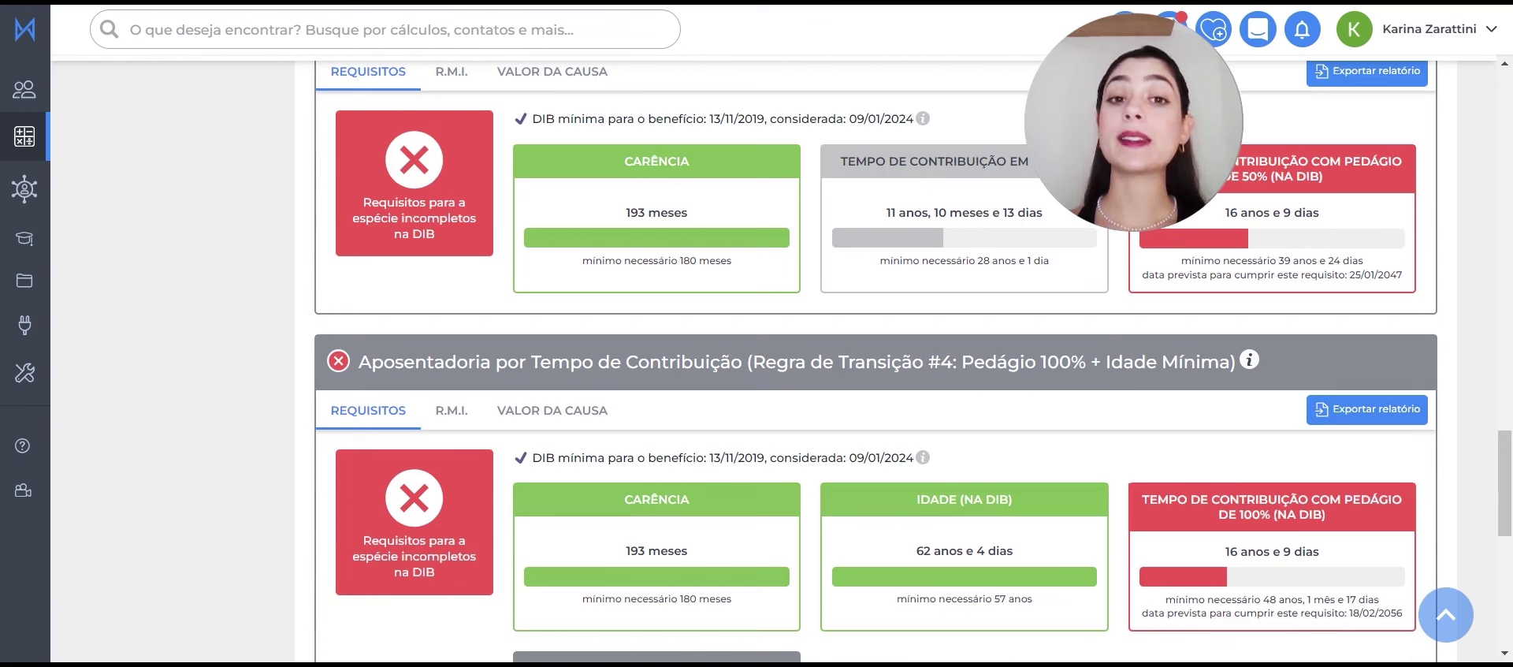
drag(514, 118, 768, 119)
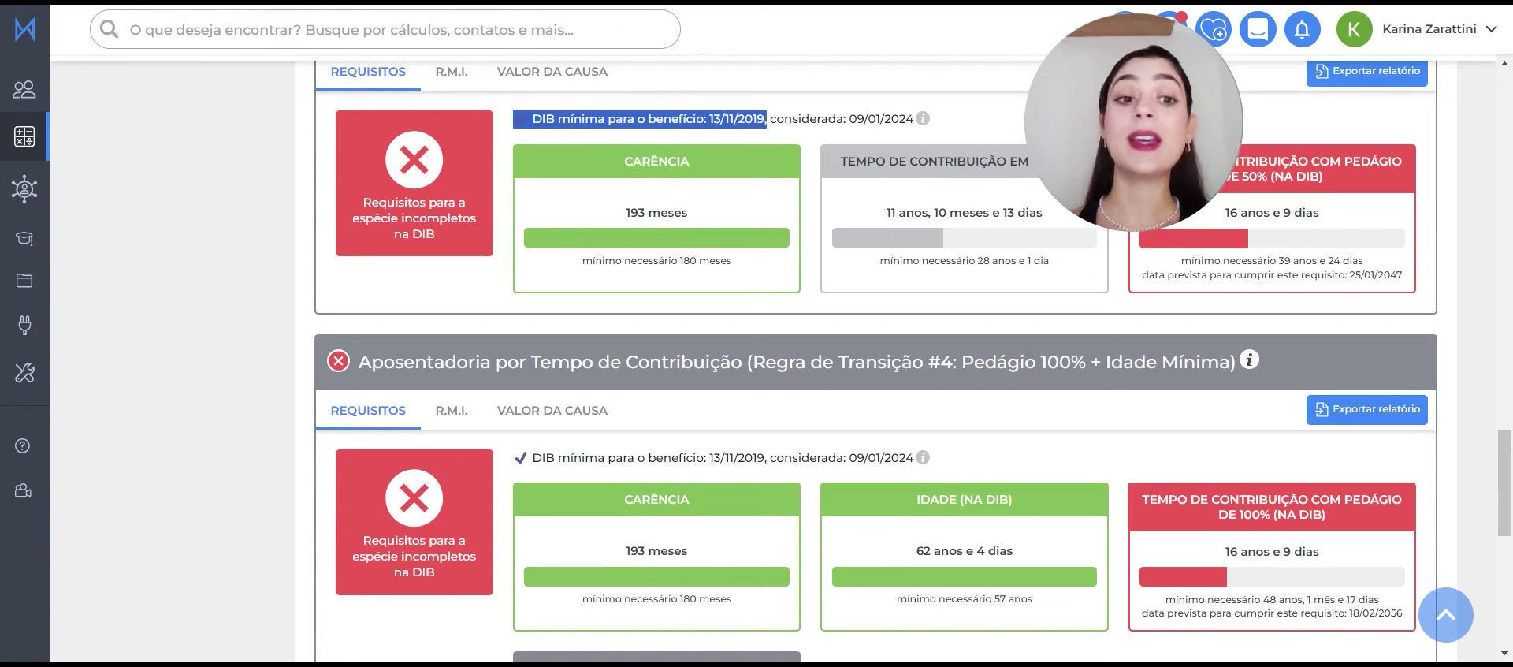
drag(529, 457, 768, 457)
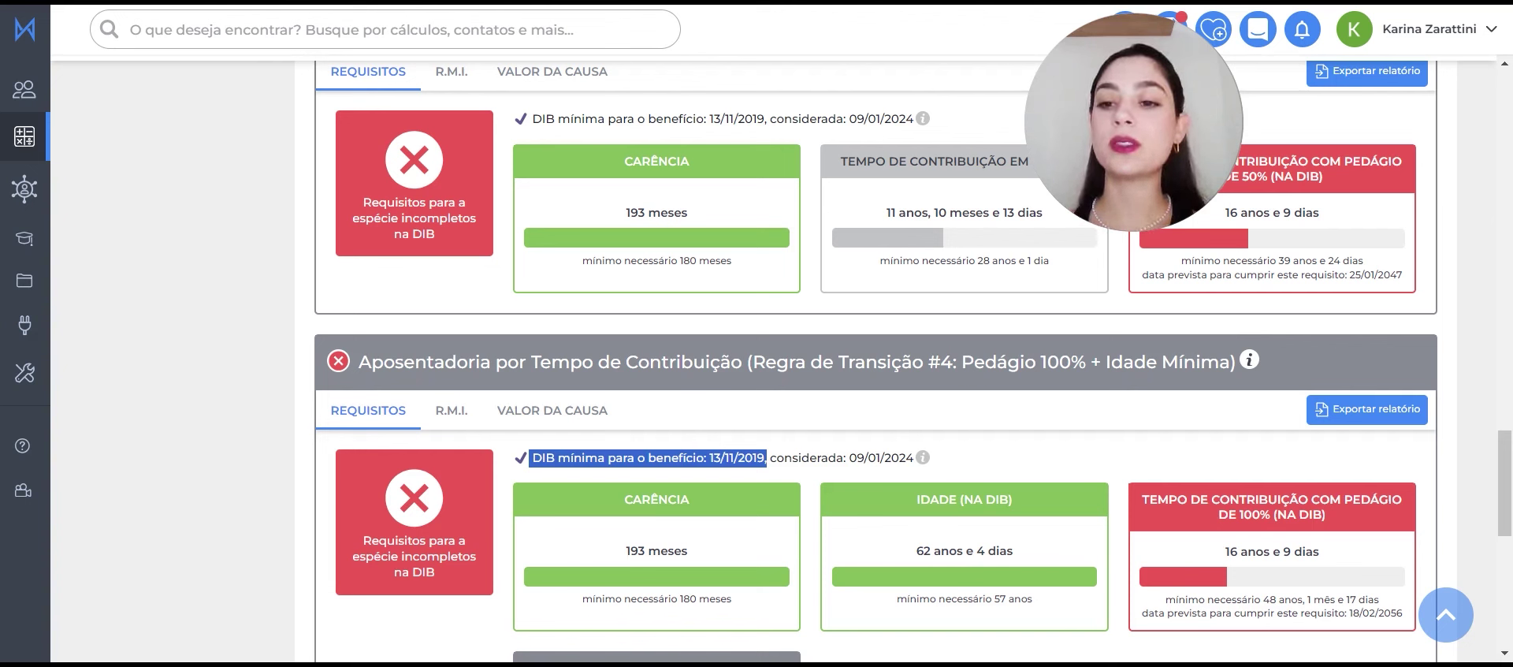
Inspect the export options for the transition rule #4 report and for the client report, closing both without exporting.
click(1368, 410)
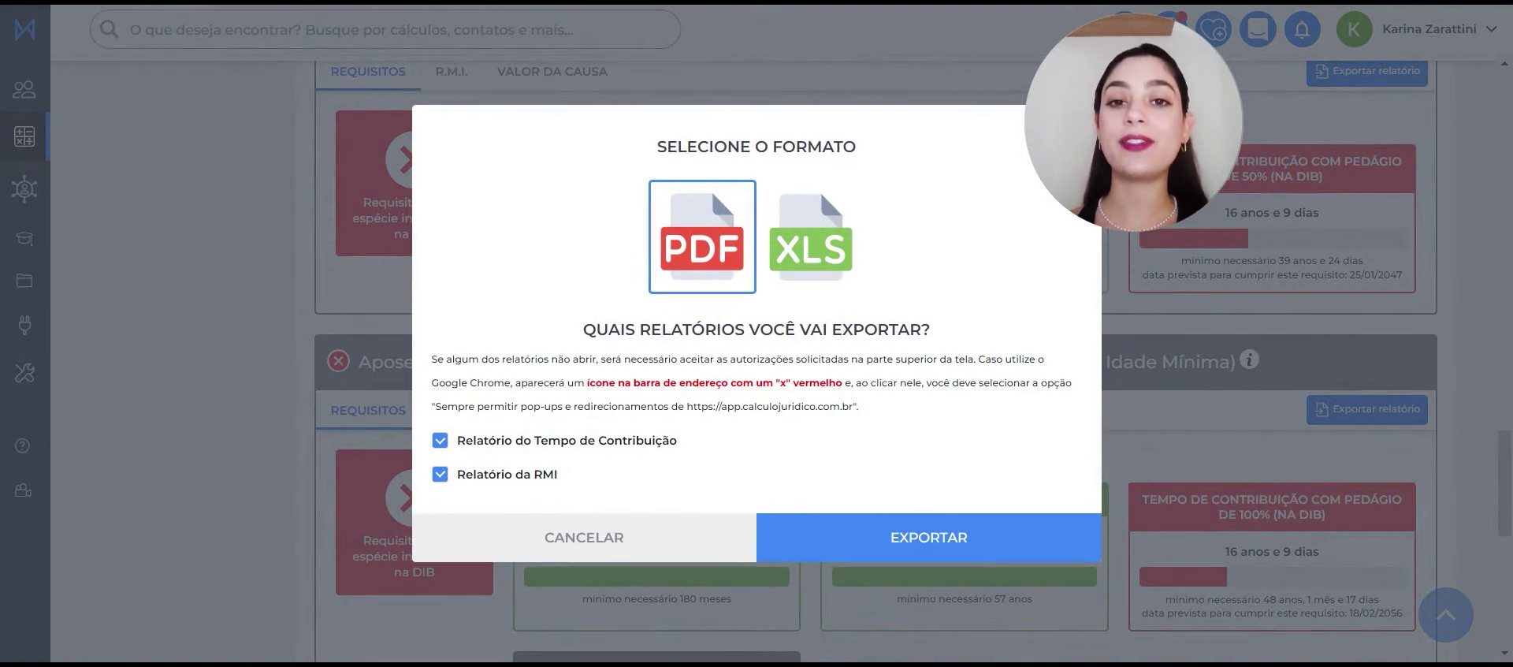
click(650, 537)
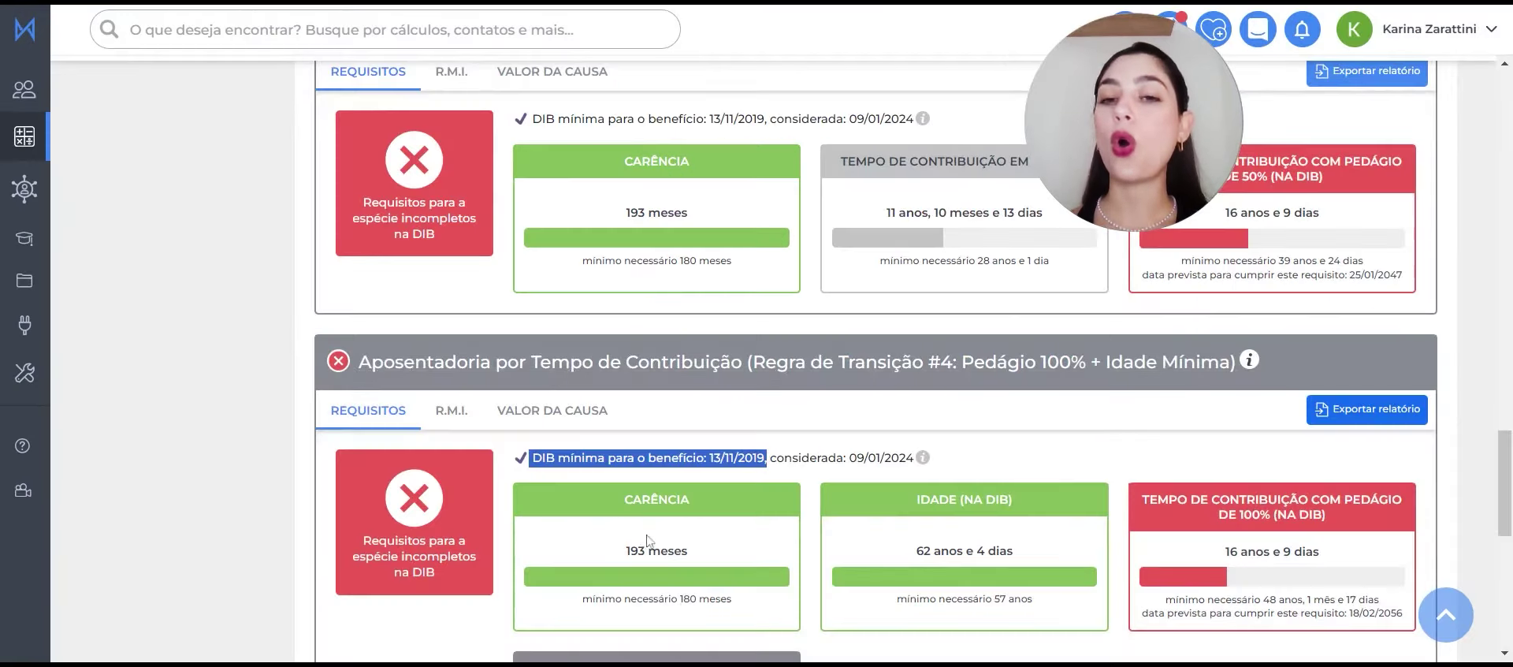
scroll(1106, 374, up, 15)
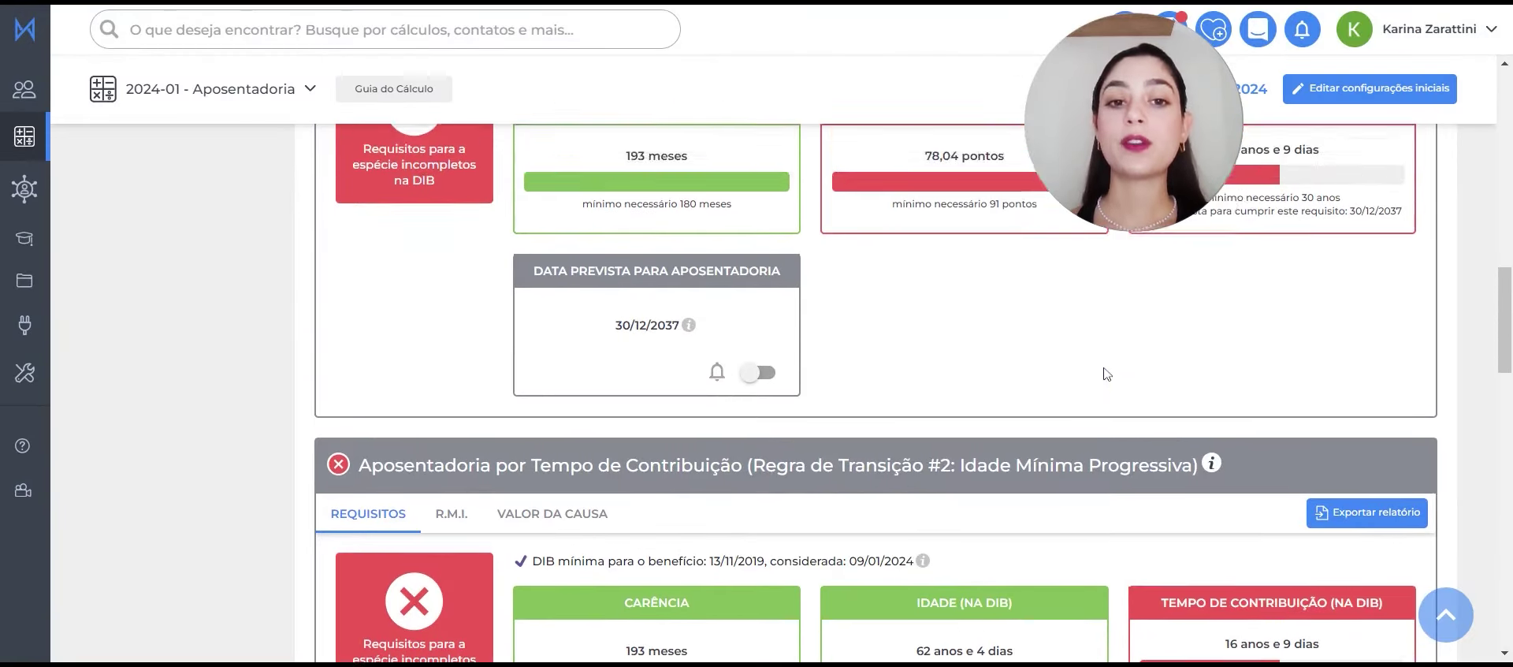
scroll(1105, 374, up, 10)
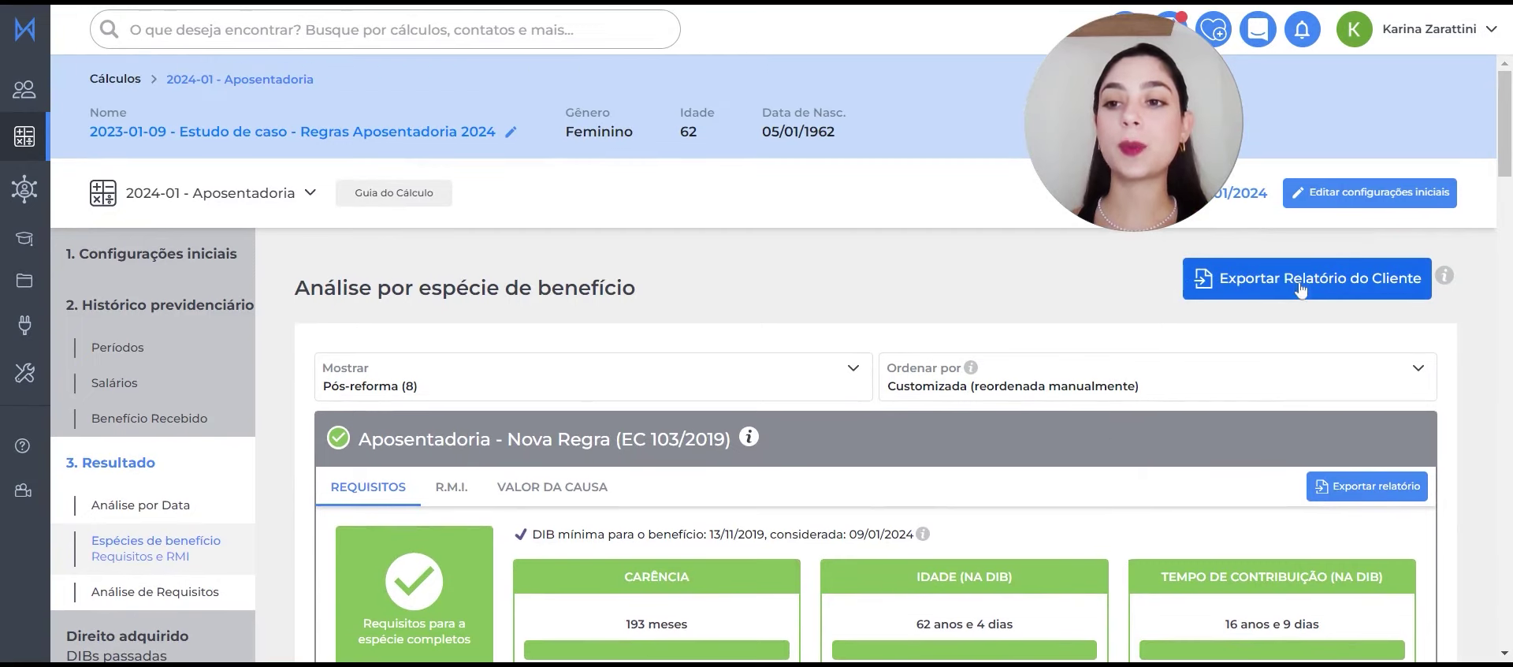
click(1302, 292)
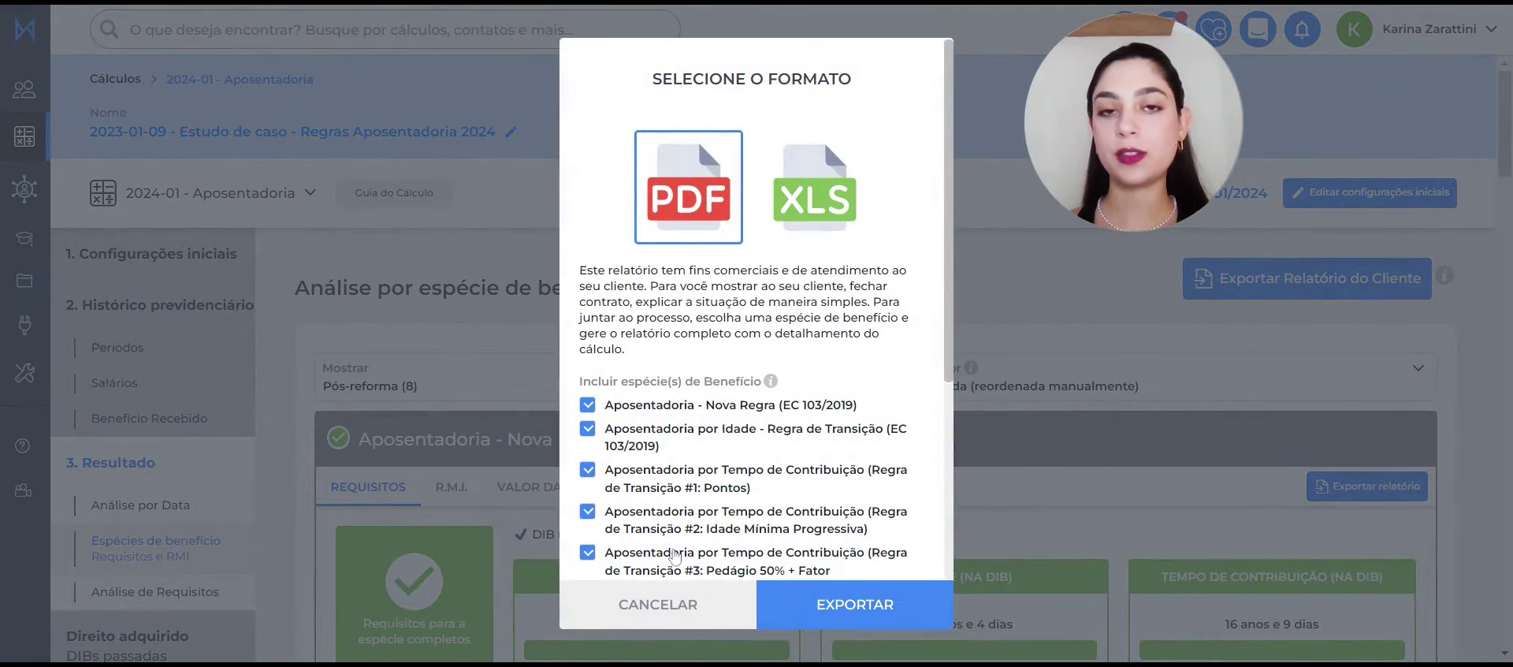
click(1118, 386)
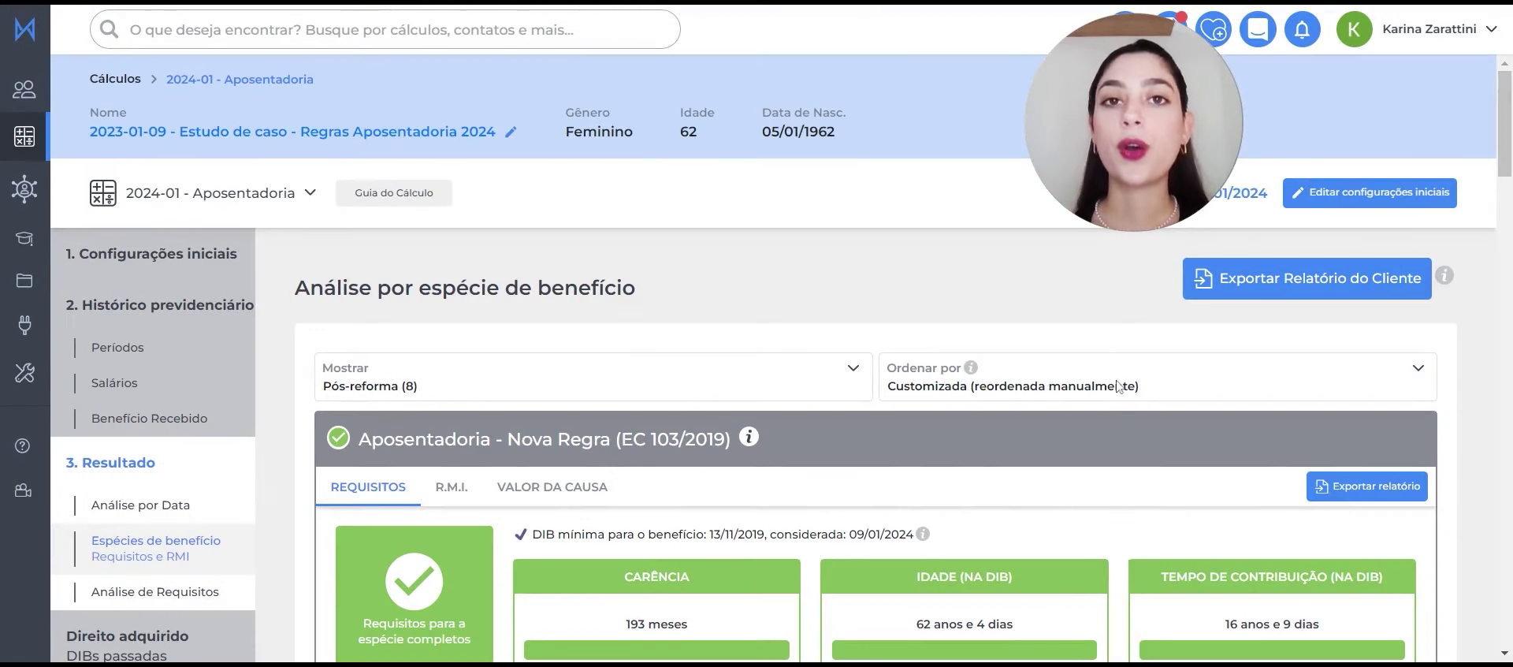